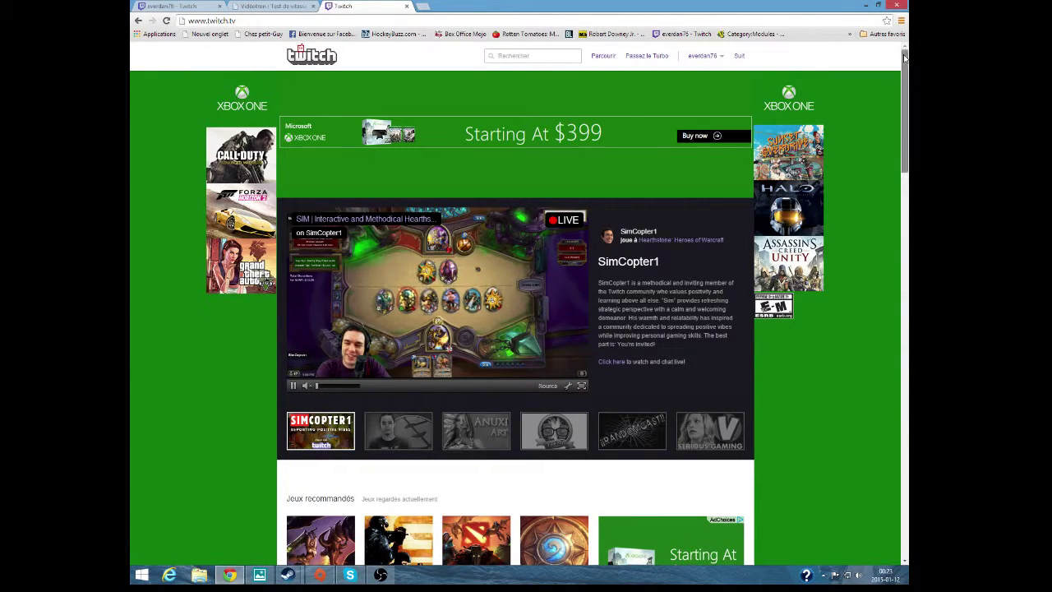
Open Twitch's broadcaster page from the home page and go to the Open Broadcaster Software download site.
left_click_drag(906, 57, 906, 462)
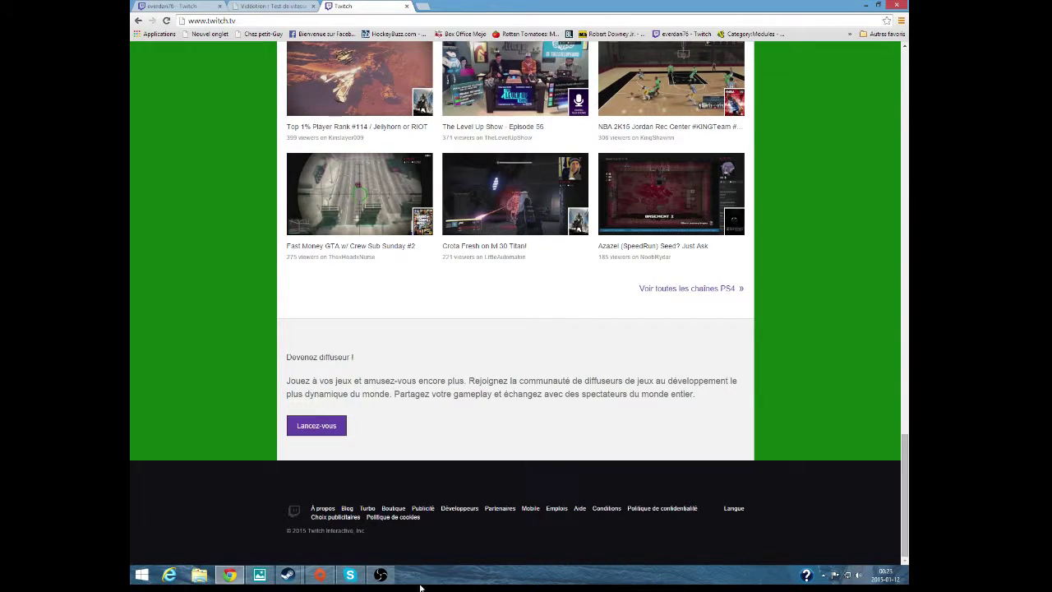
left_click(380, 575)
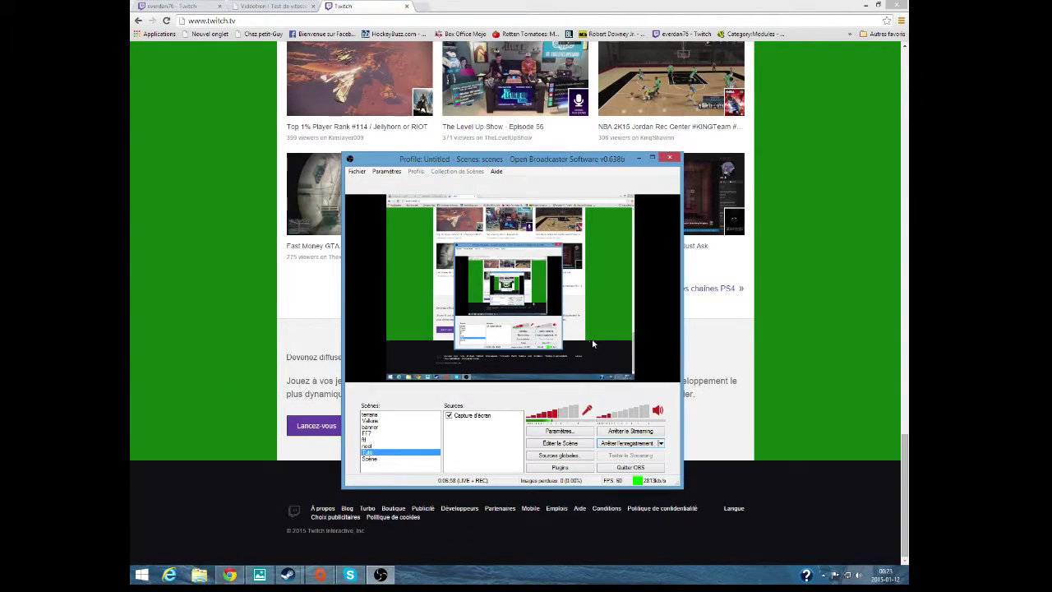
left_click(639, 159)
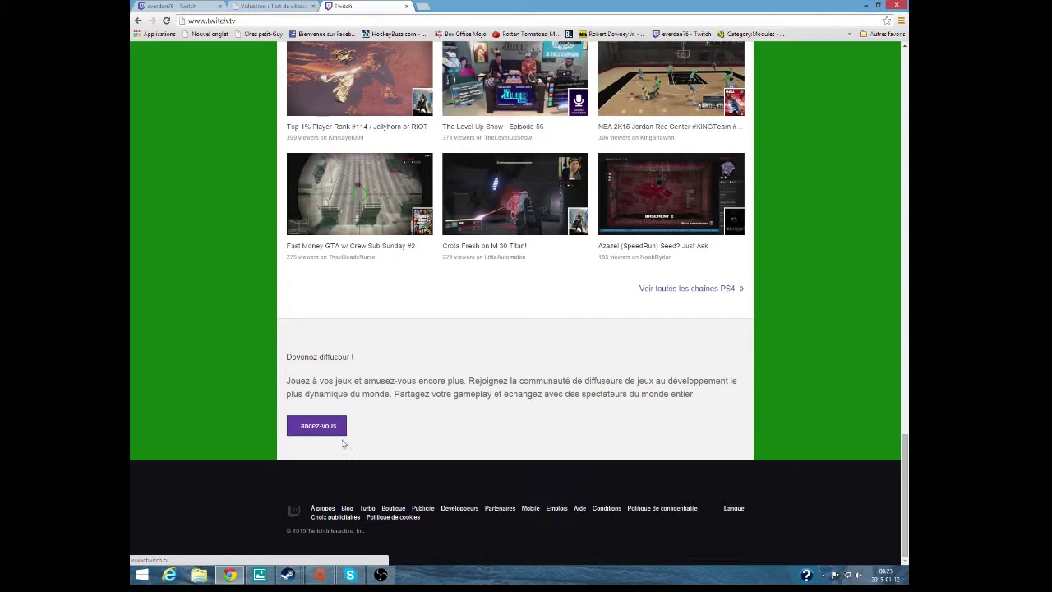
left_click(321, 427)
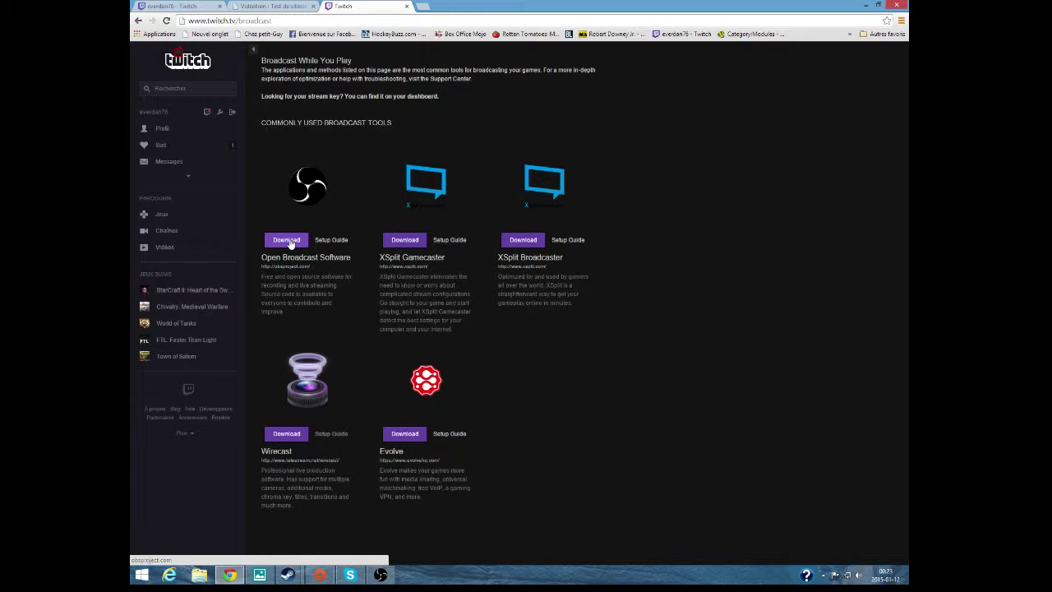
left_click(288, 240)
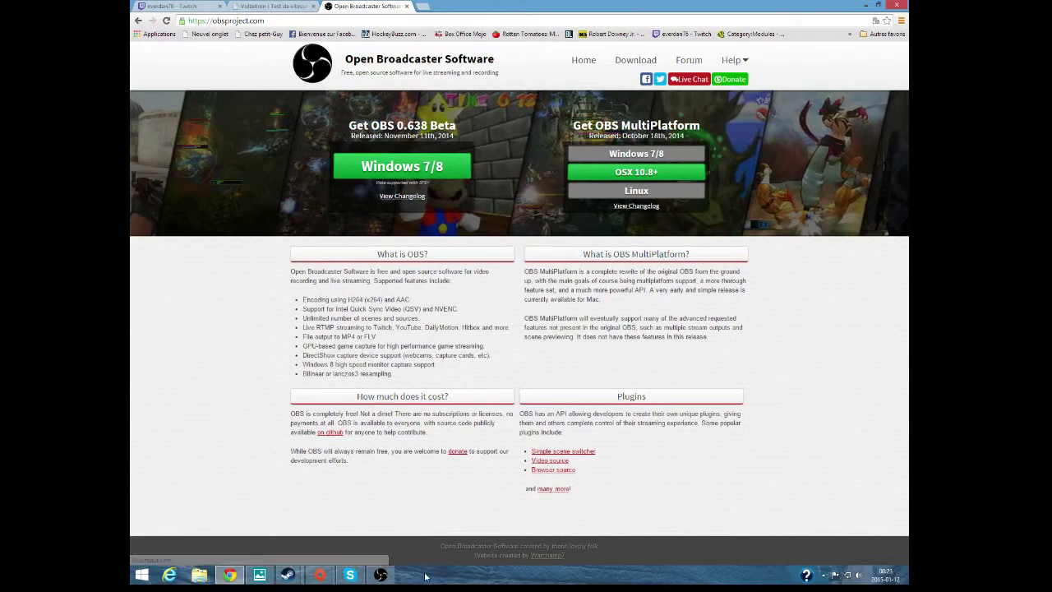
Switch to Open Broadcaster Software and open its encoding settings (Encodage).
left_click(381, 574)
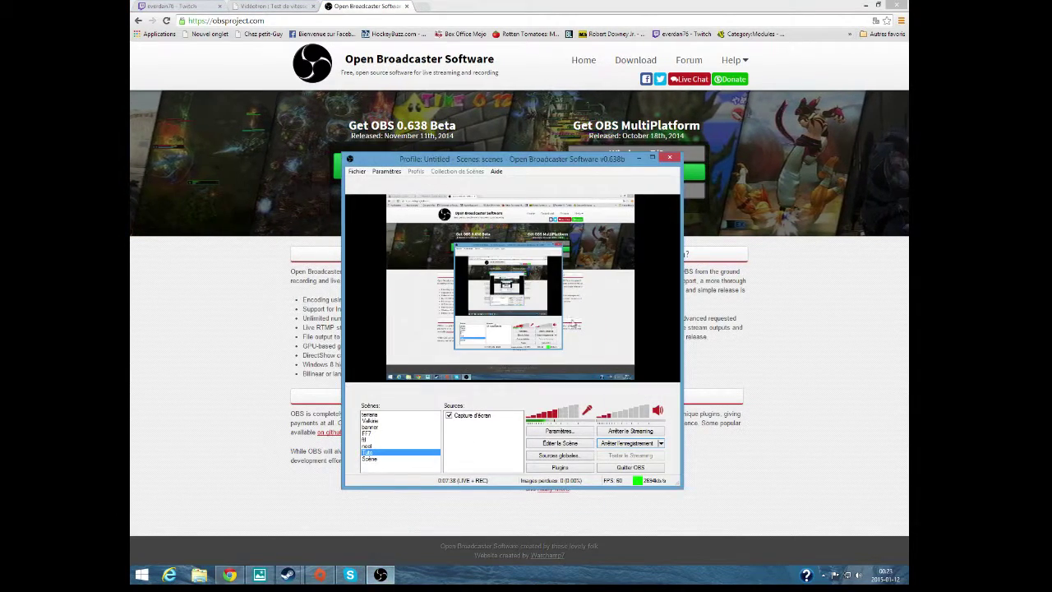
left_click(388, 171)
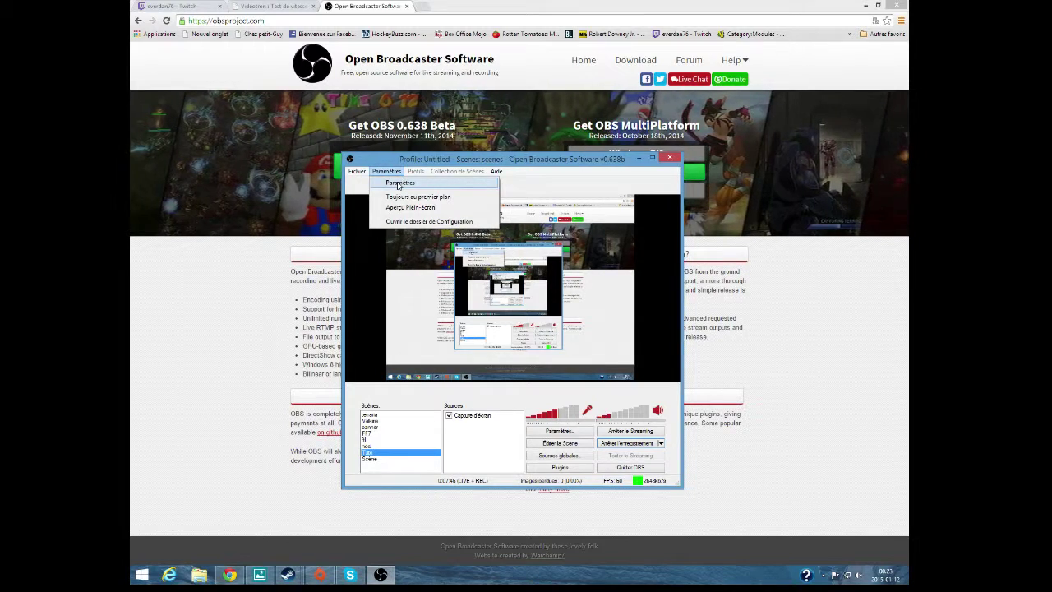
left_click(399, 183)
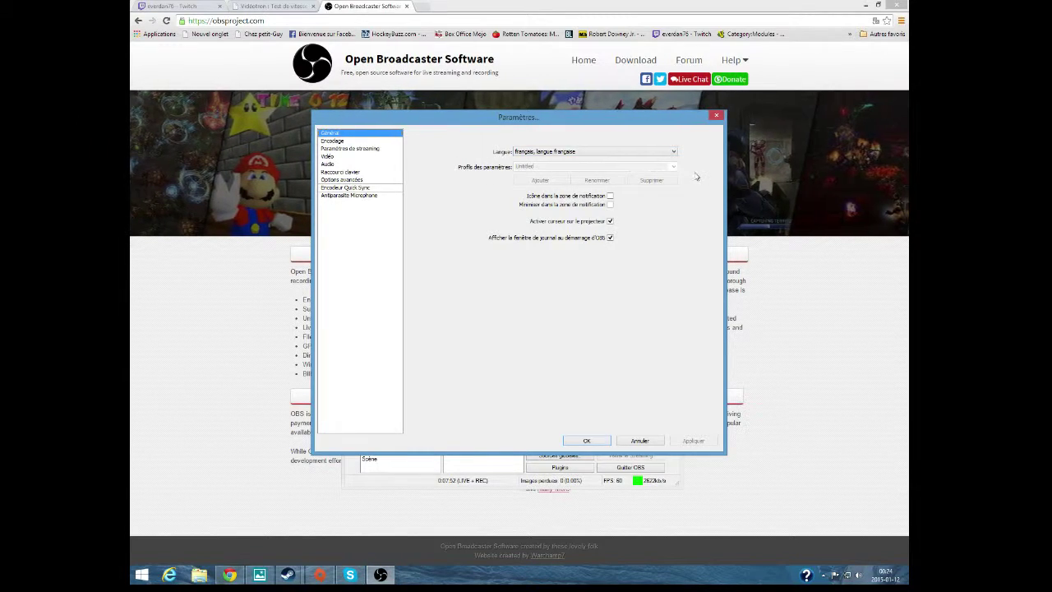
left_click(332, 141)
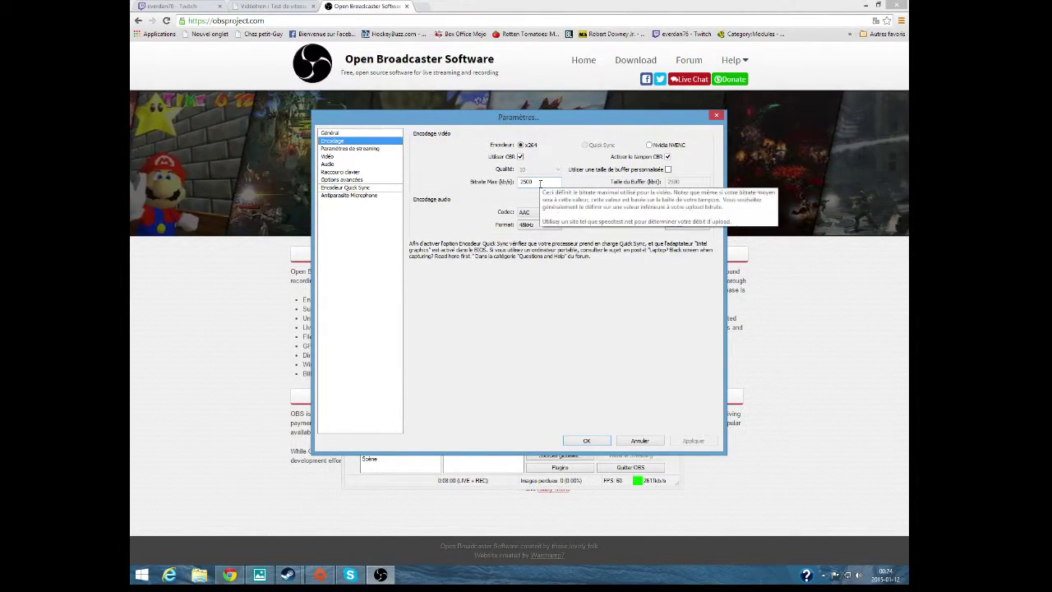
Check the upload speed in the Vidéotron speed test in Chrome and return to the OBS settings.
left_click(287, 9)
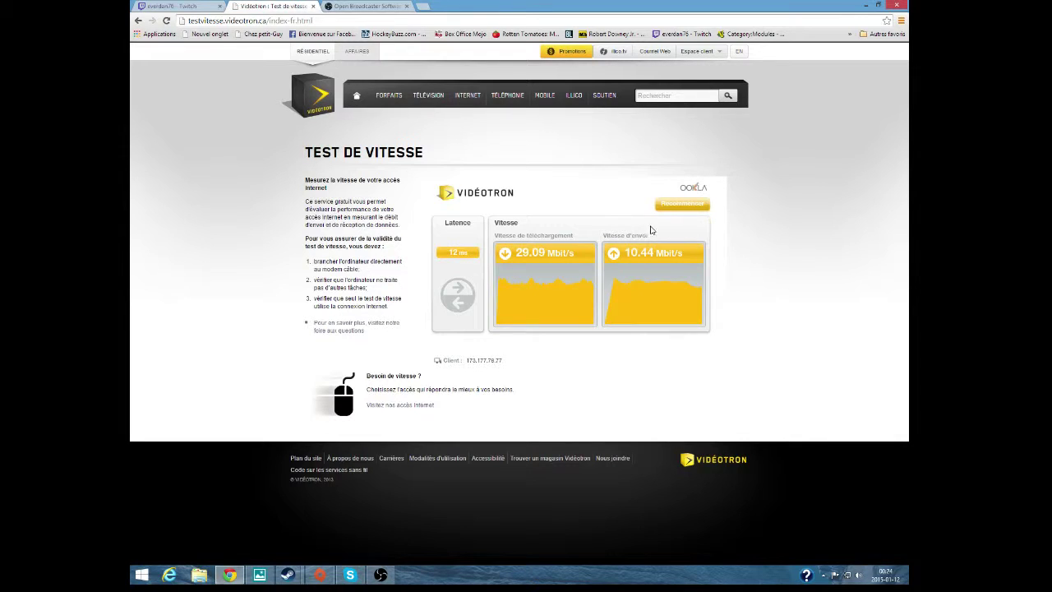
left_click(349, 7)
left_click(380, 574)
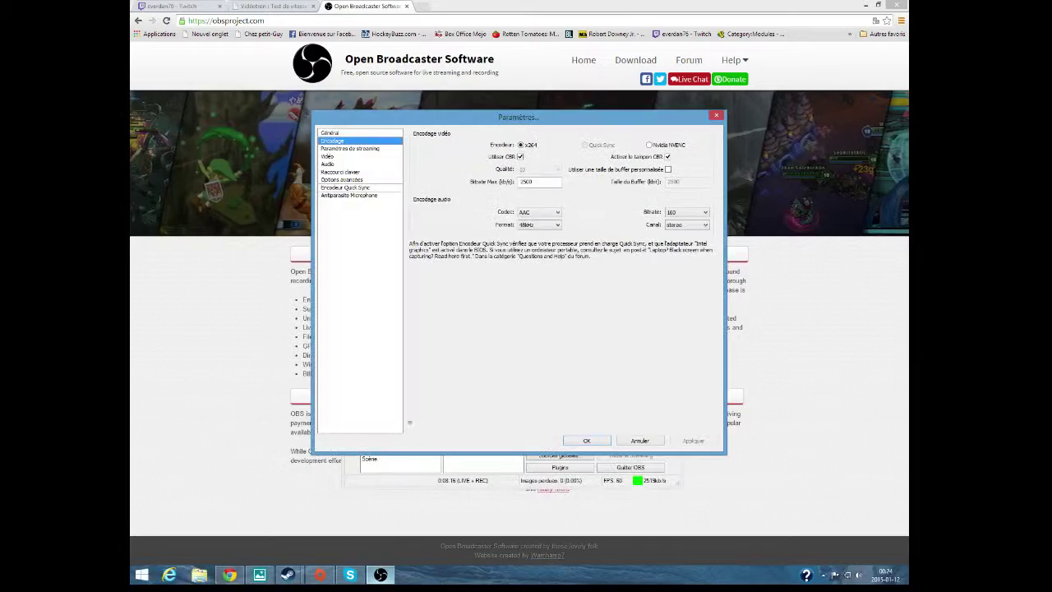
Examine the streaming settings (Paramètres de streaming), including the list of available stream services.
left_click(348, 149)
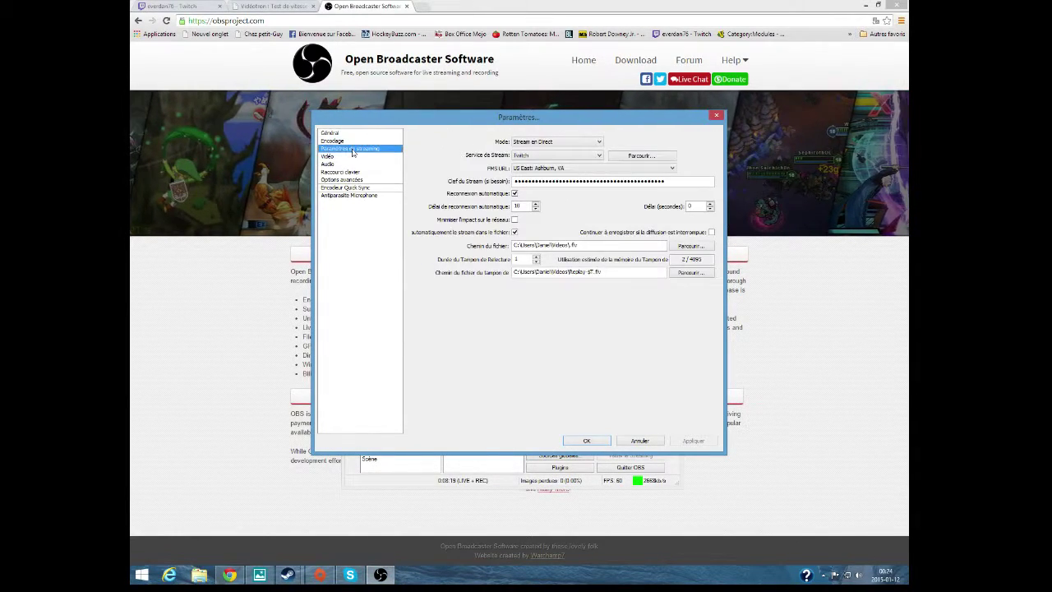
left_click(600, 156)
left_click(600, 156)
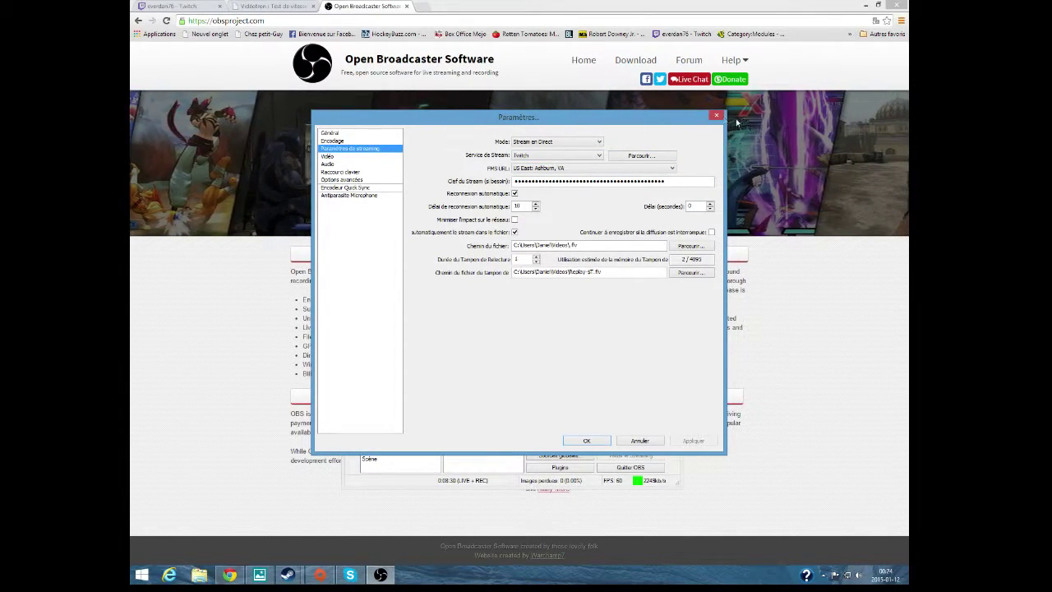
Switch to Chrome, go back to Twitch's broadcast page and open the dashboard's stream key page.
left_click(235, 172)
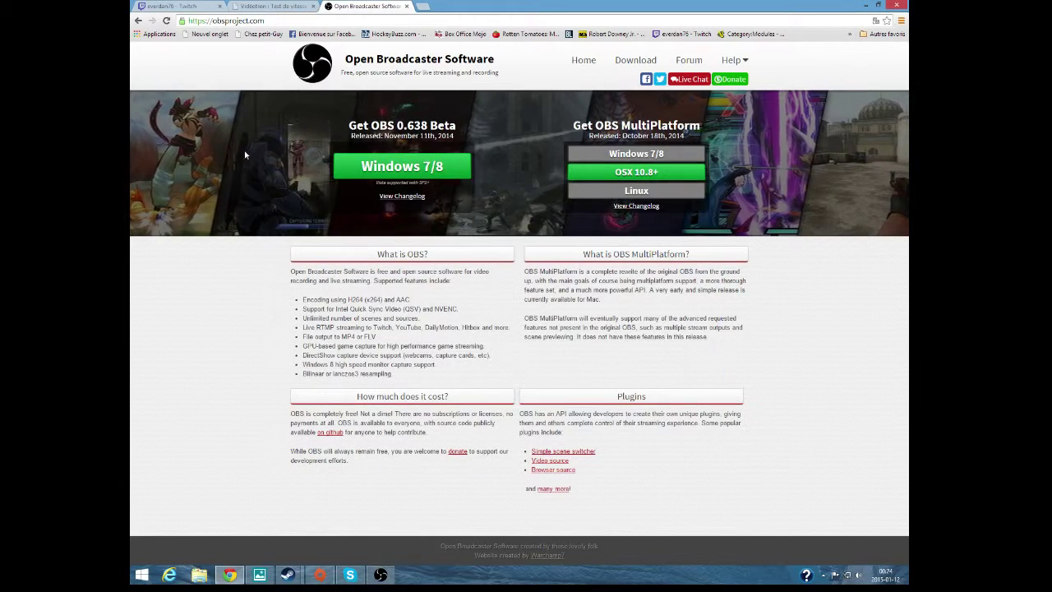
left_click(138, 21)
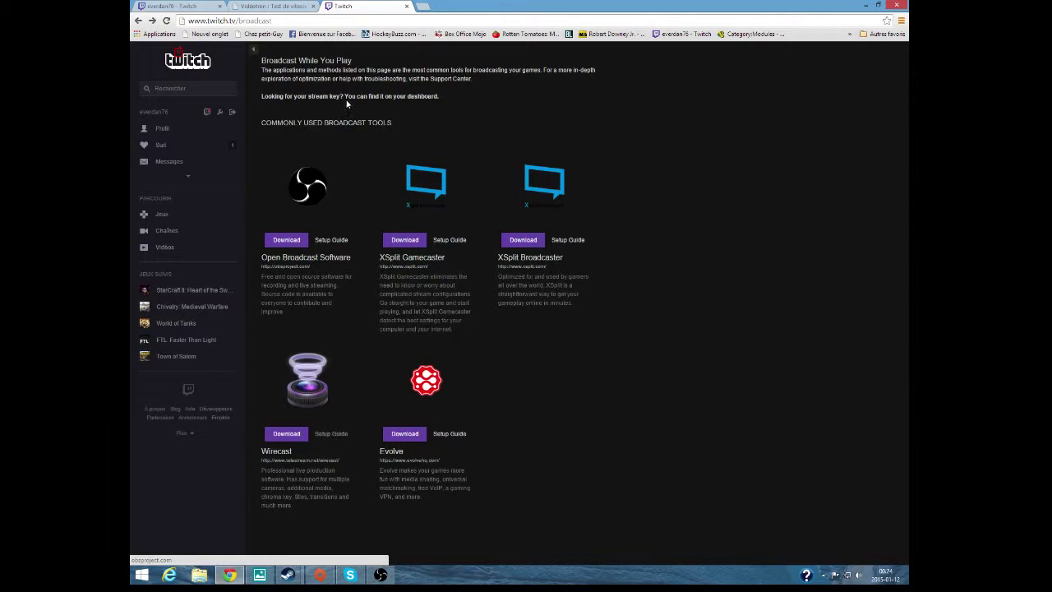
left_click(423, 97)
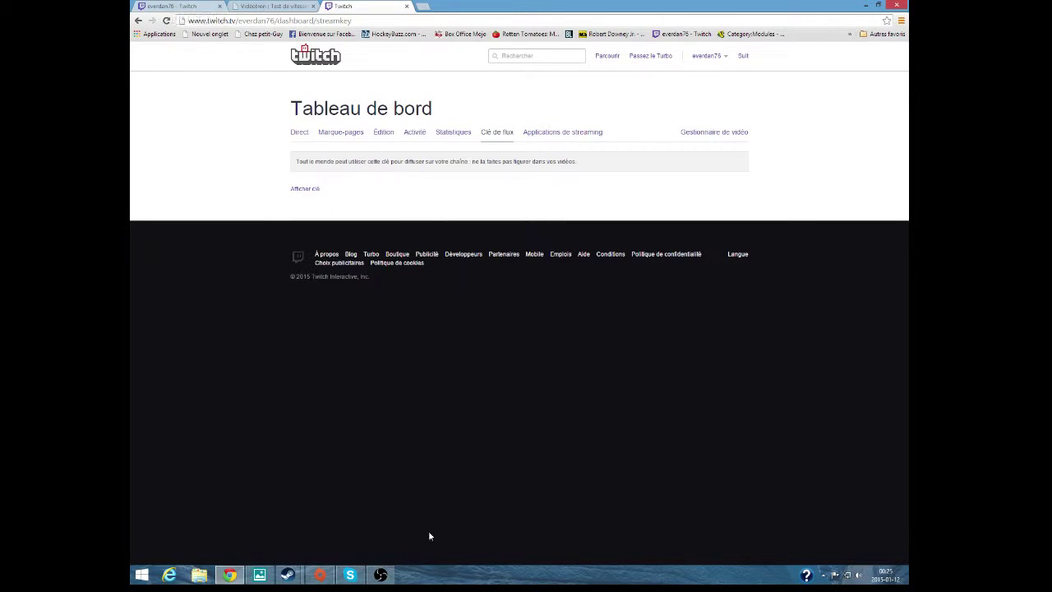
Return to the OBS settings, review the video downscale choices and the advanced options, and accept the settings.
left_click(381, 574)
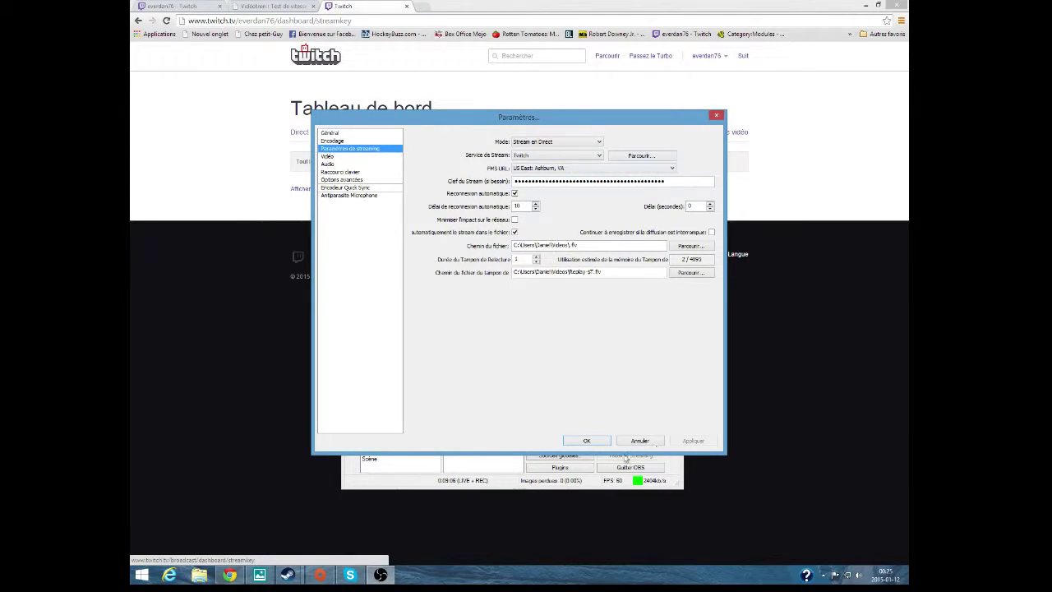
left_click(329, 156)
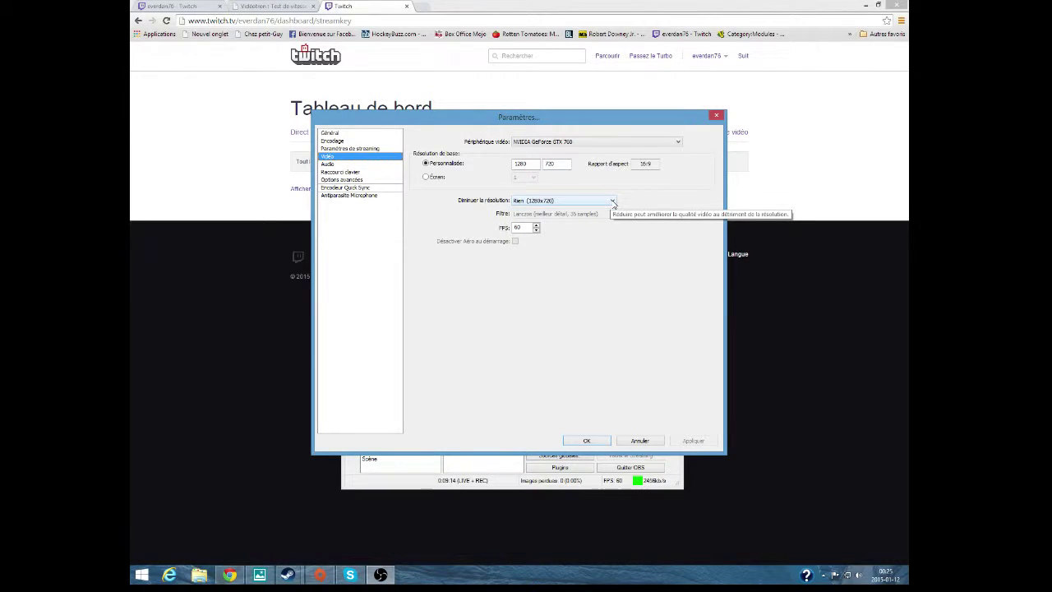
left_click(613, 202)
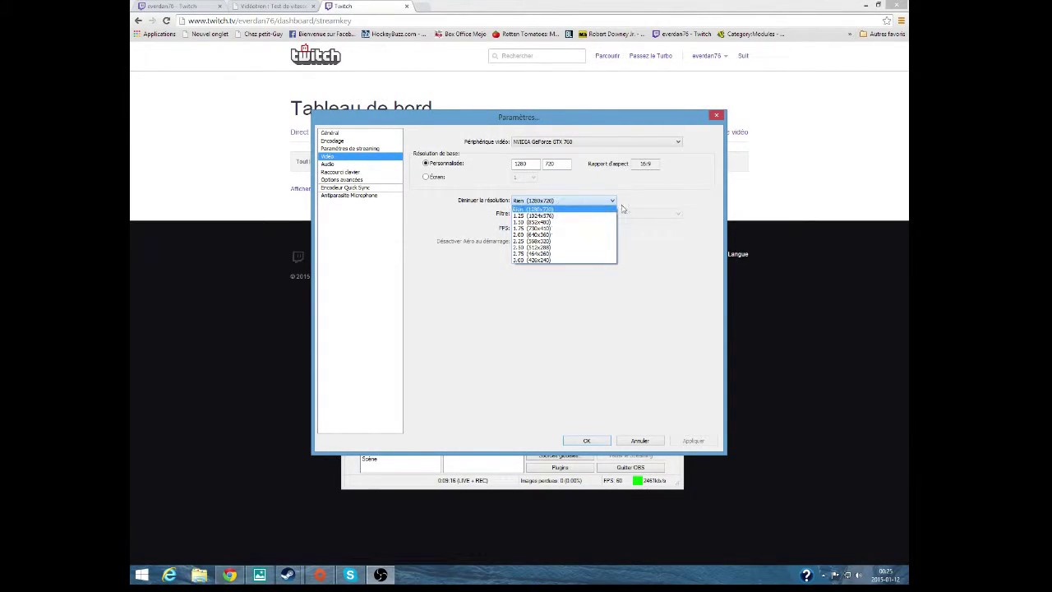
left_click(648, 242)
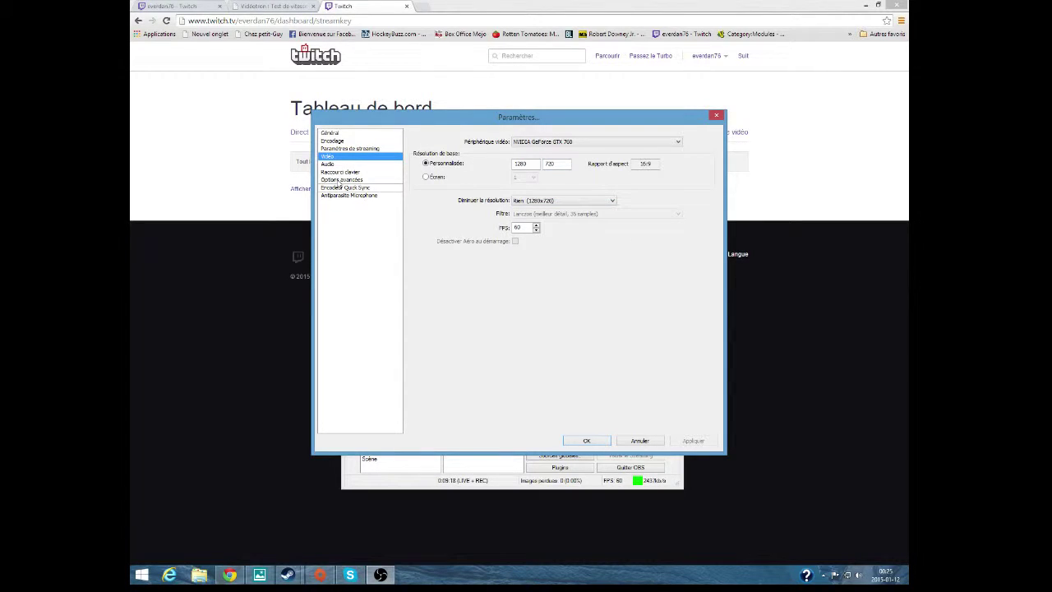
left_click(340, 180)
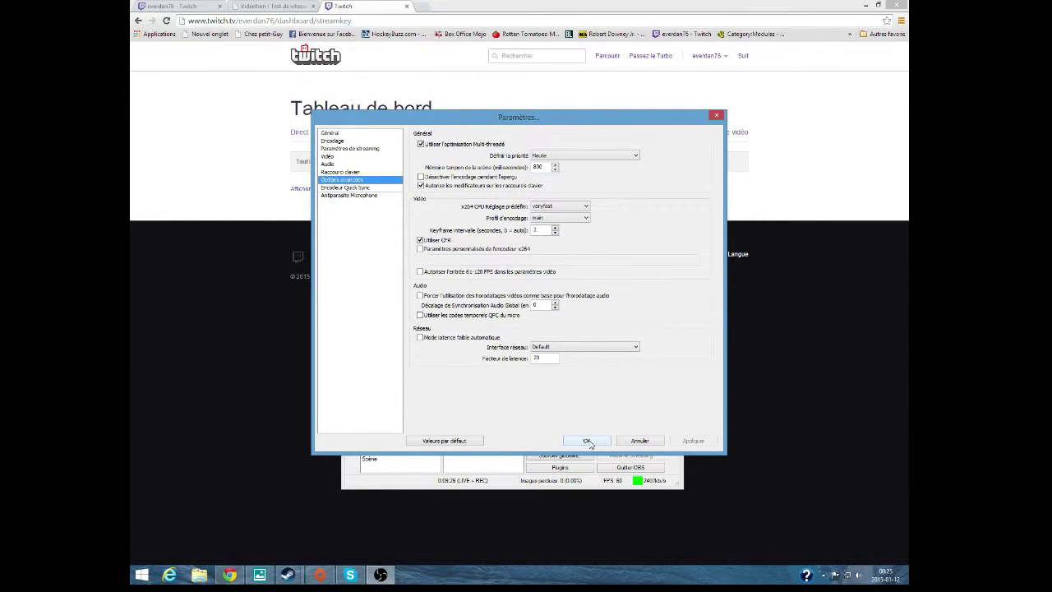
left_click(588, 441)
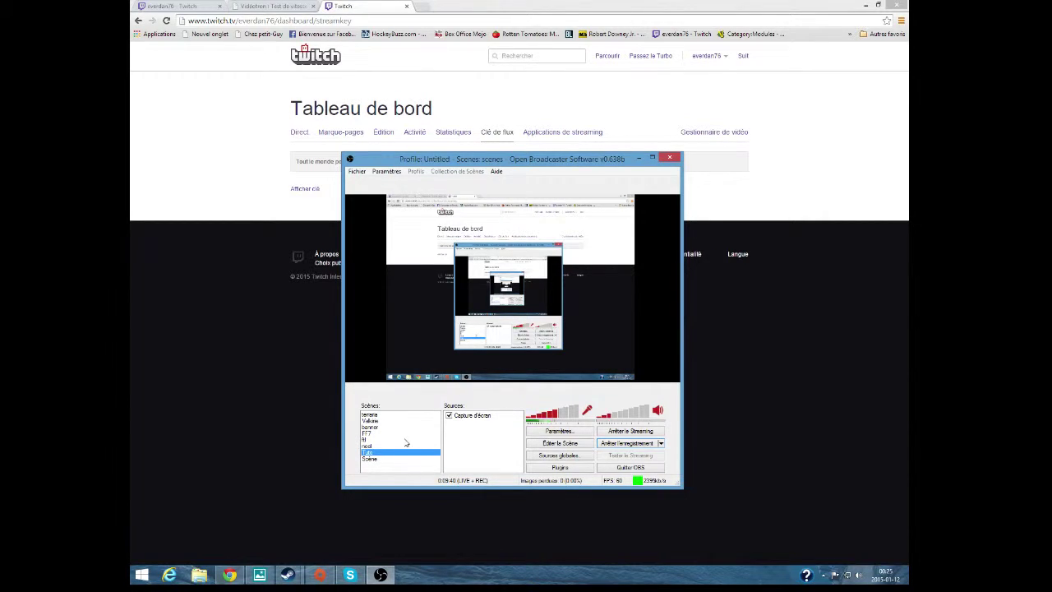
right_click(399, 464)
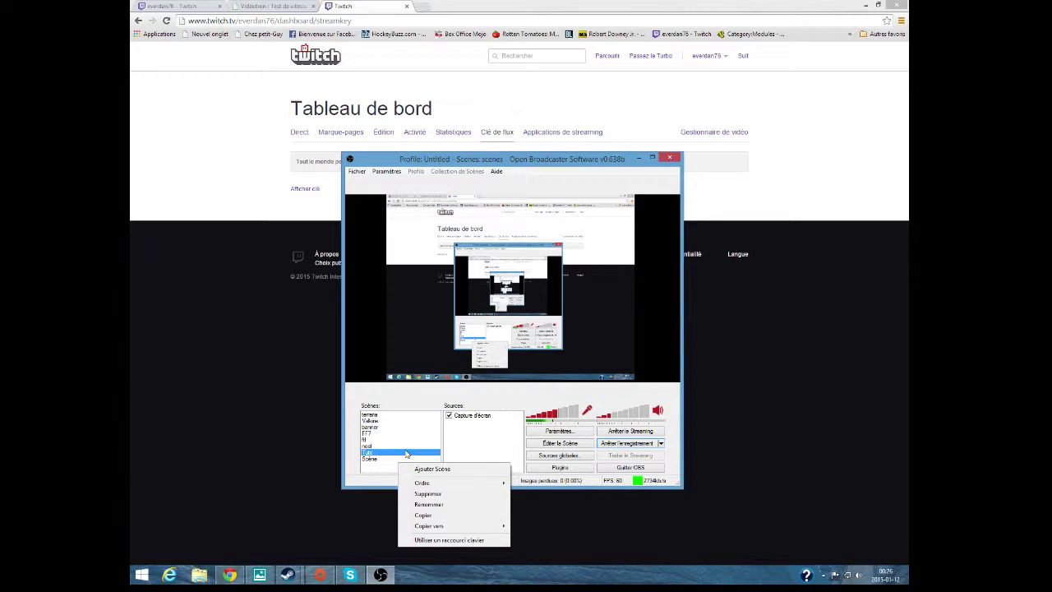
left_click(465, 448)
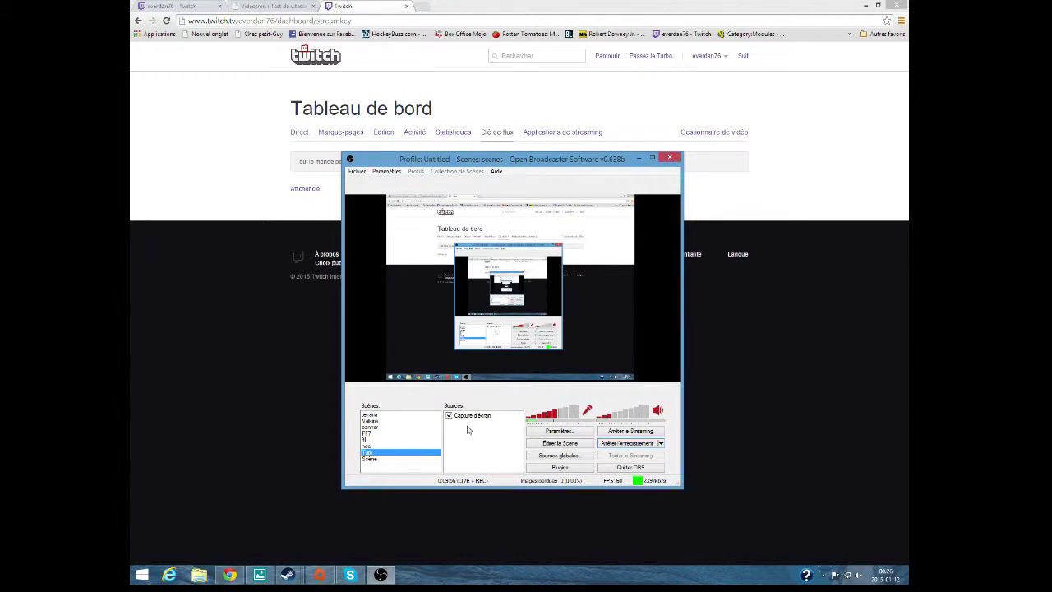
Add a game capture source (Capture de Jeu) for the Twitch - Google Chrome application to the current scene and disable it.
right_click(465, 436)
mouse_move(510, 443)
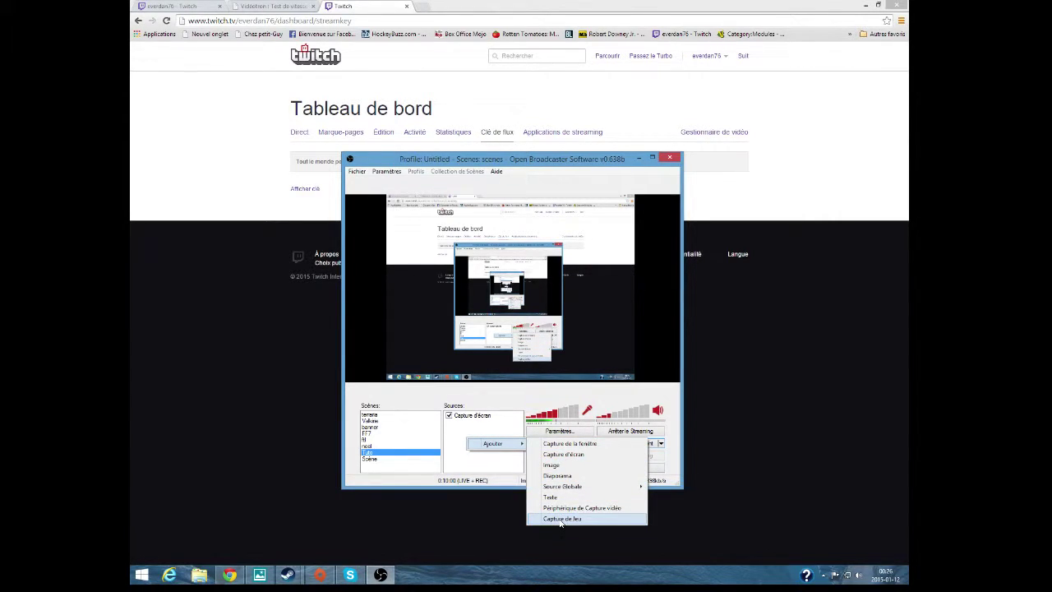
left_click(559, 519)
left_click(555, 299)
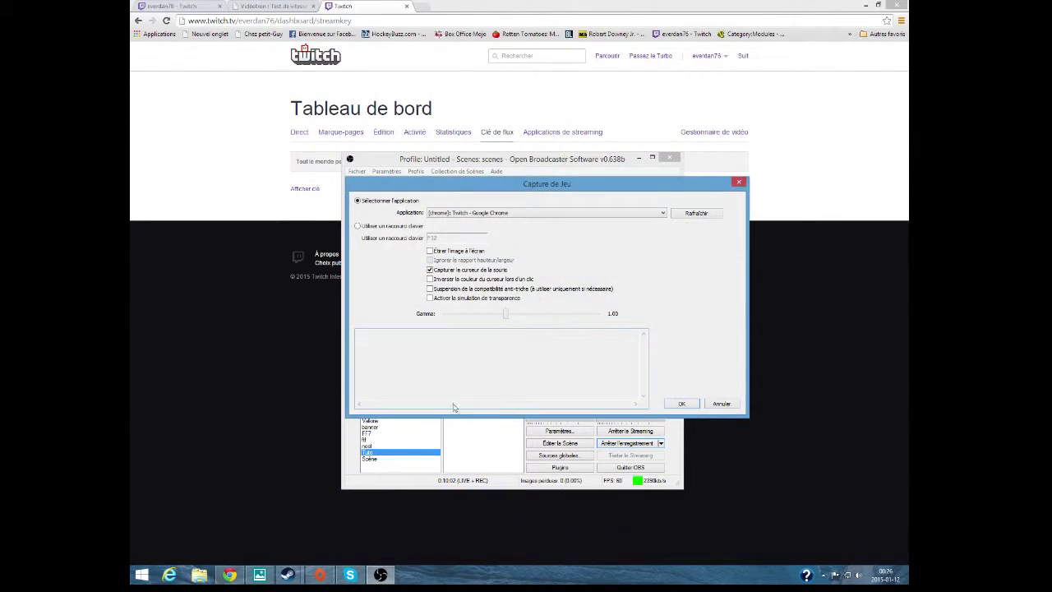
left_click(680, 405)
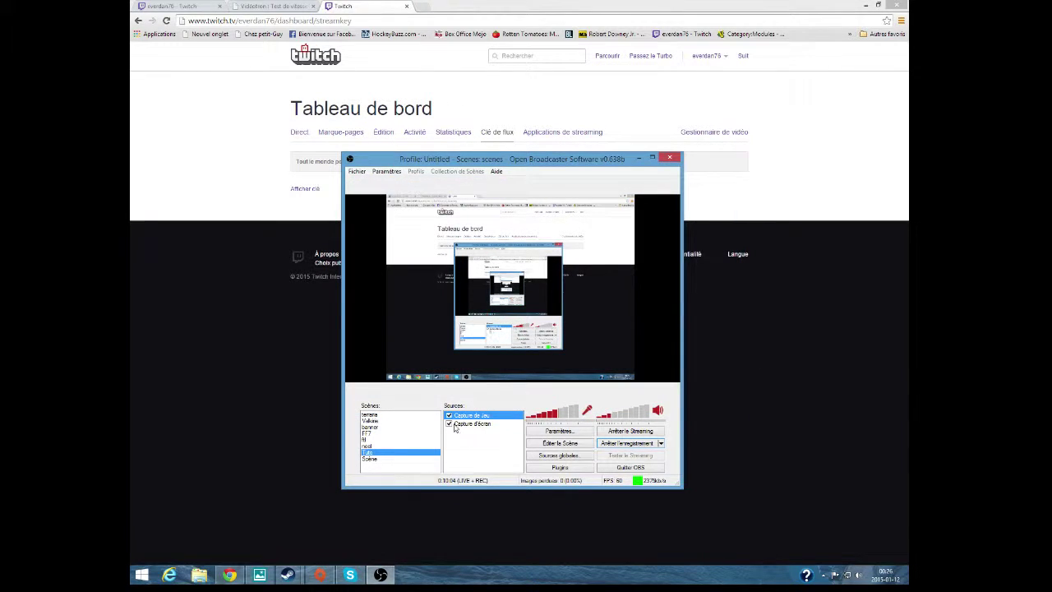
left_click(449, 416)
Add a video capture device source (Périphérique de Capture vidéo) to the current scene.
right_click(467, 442)
mouse_move(518, 449)
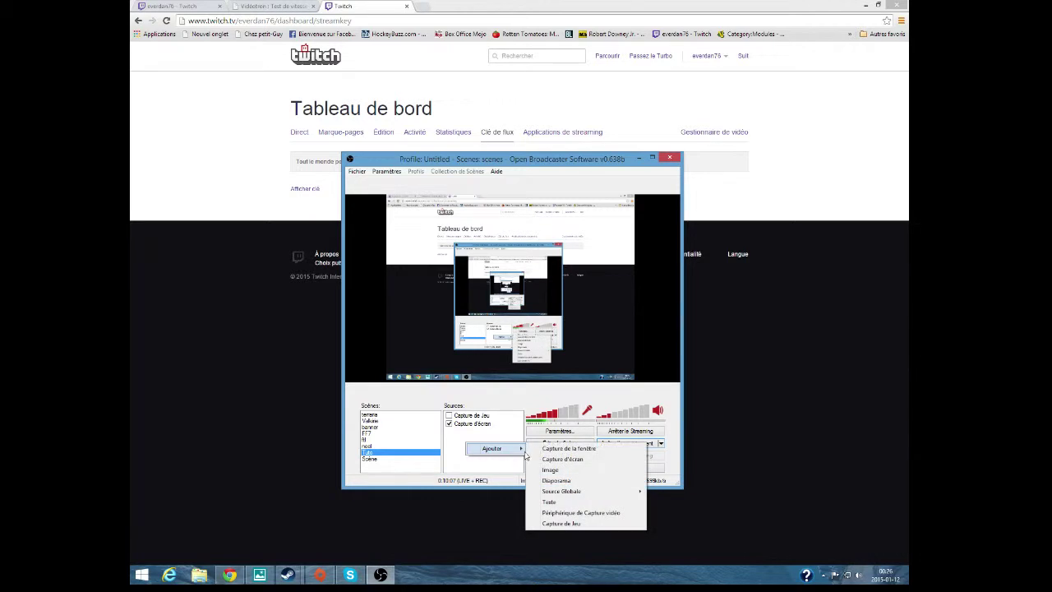
left_click(566, 512)
left_click(554, 298)
left_click(614, 401)
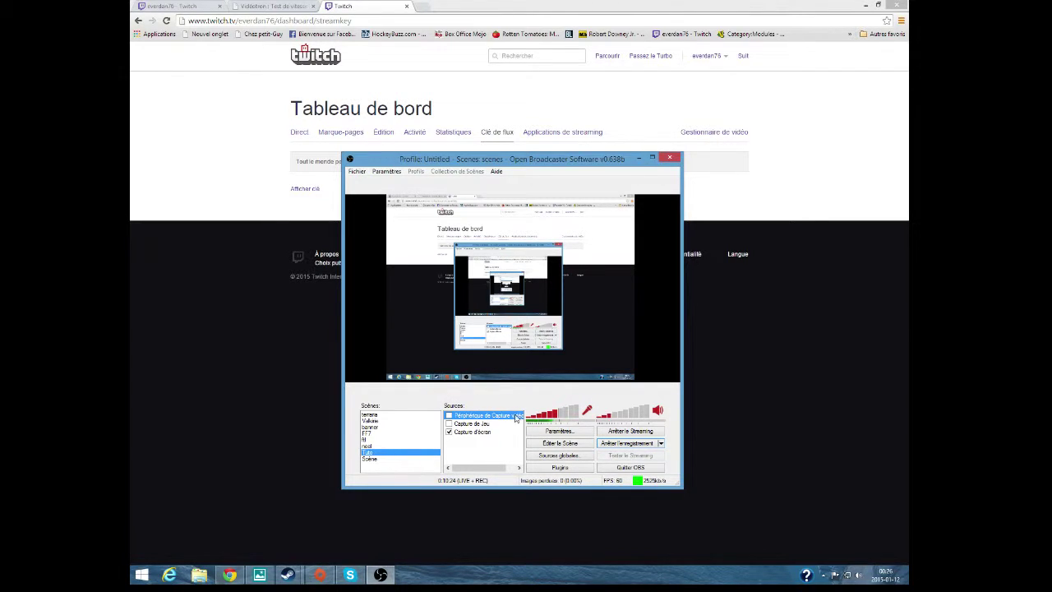
Review the video capture source's device settings, accept them and turn on scene editing.
double_click(485, 417)
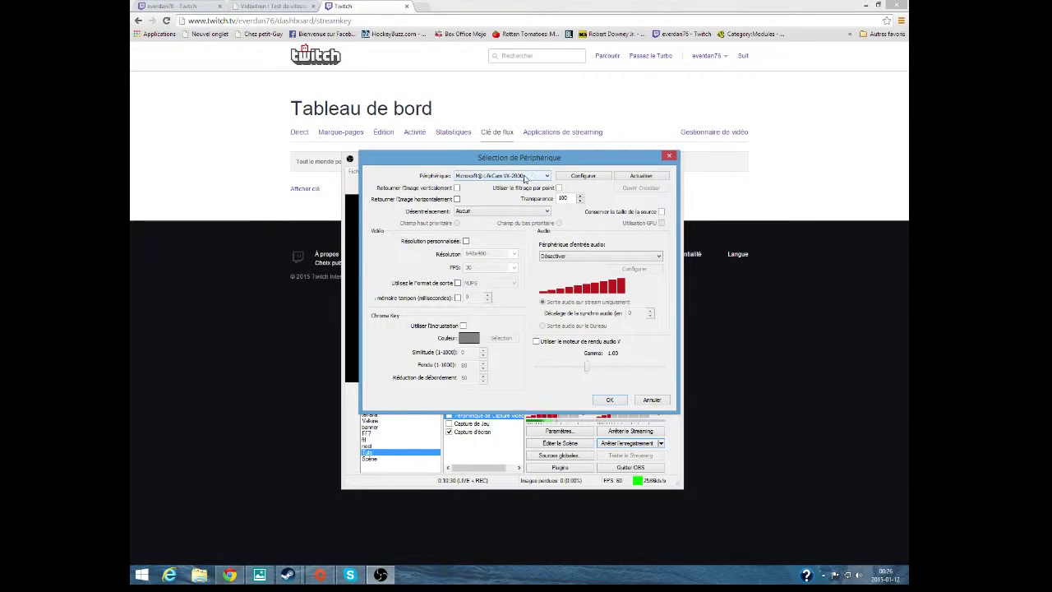
left_click(610, 400)
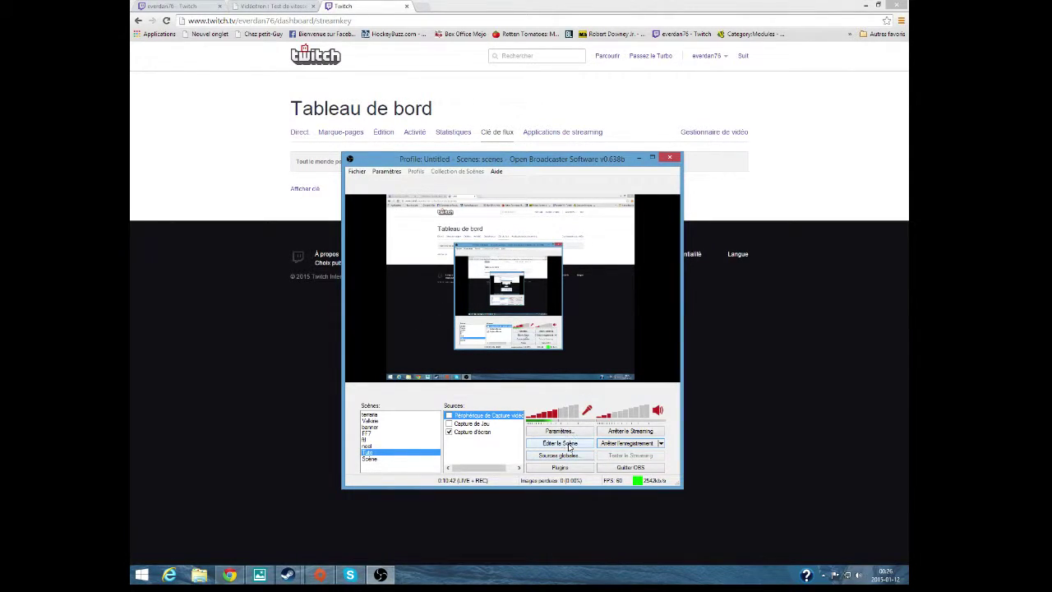
left_click(449, 415)
left_click(558, 444)
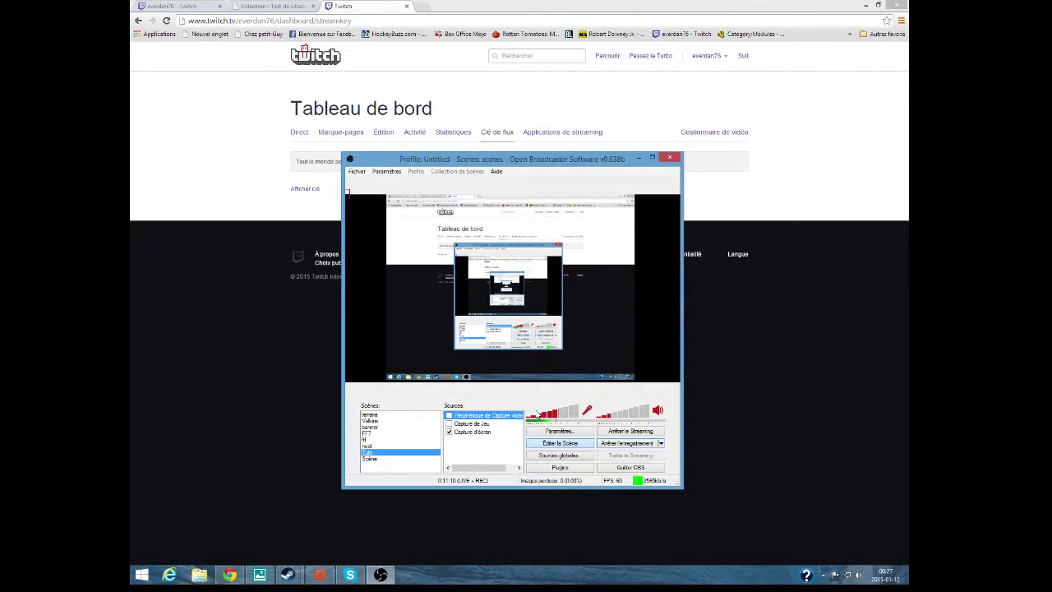
Review the application choices of the game capture source (Capture de Jeu), keep Twitch - Google Chrome selected and accept the settings.
double_click(473, 423)
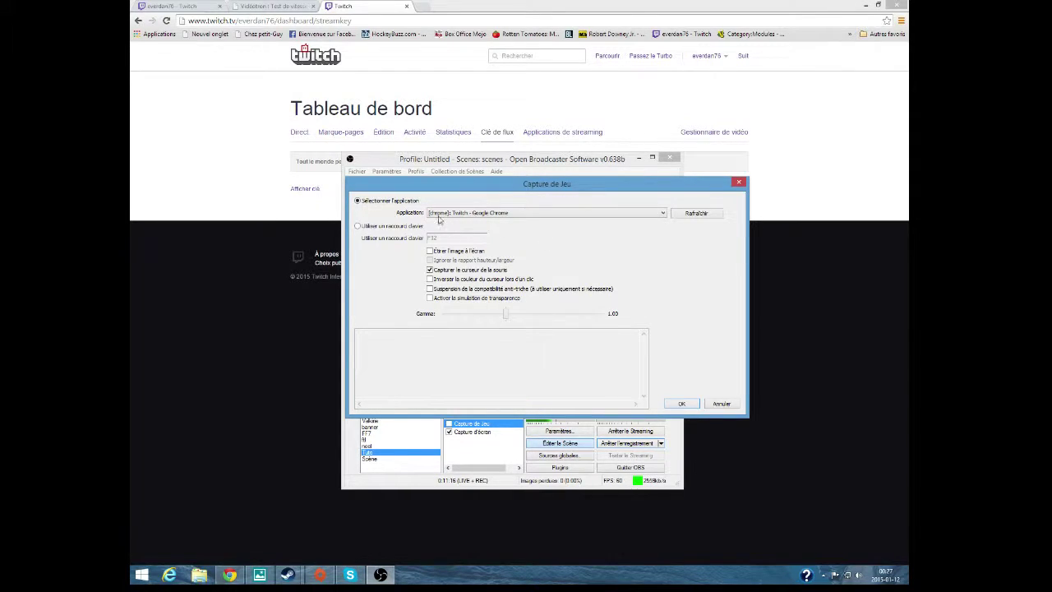
left_click(664, 213)
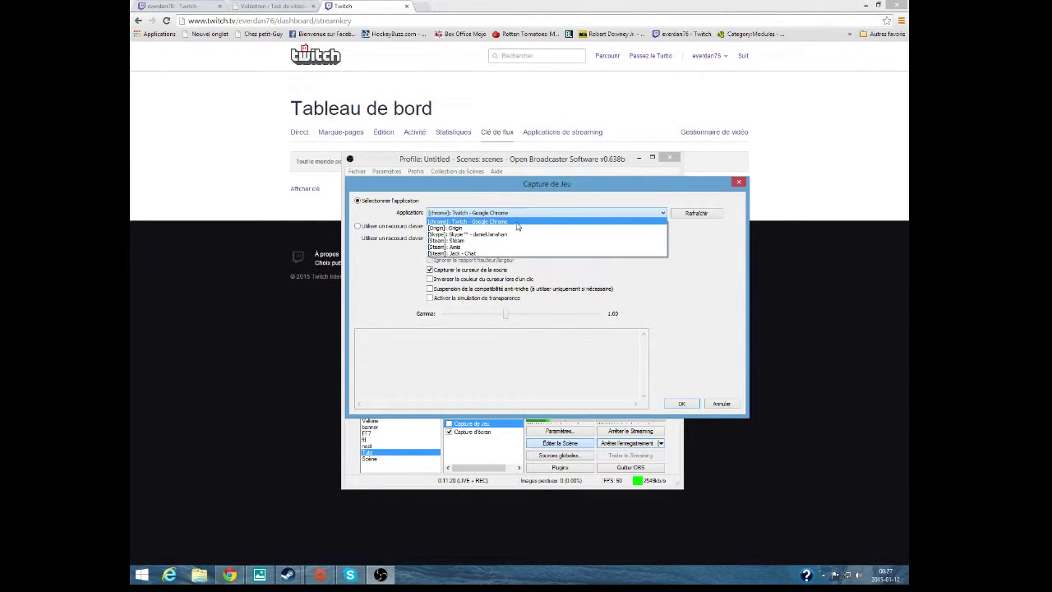
left_click(694, 256)
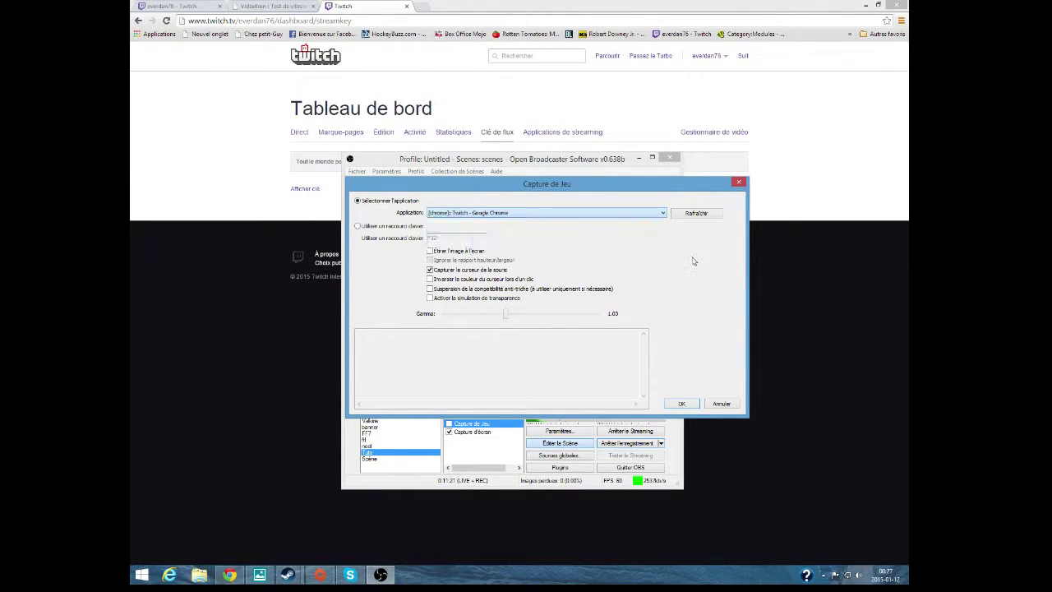
left_click(681, 404)
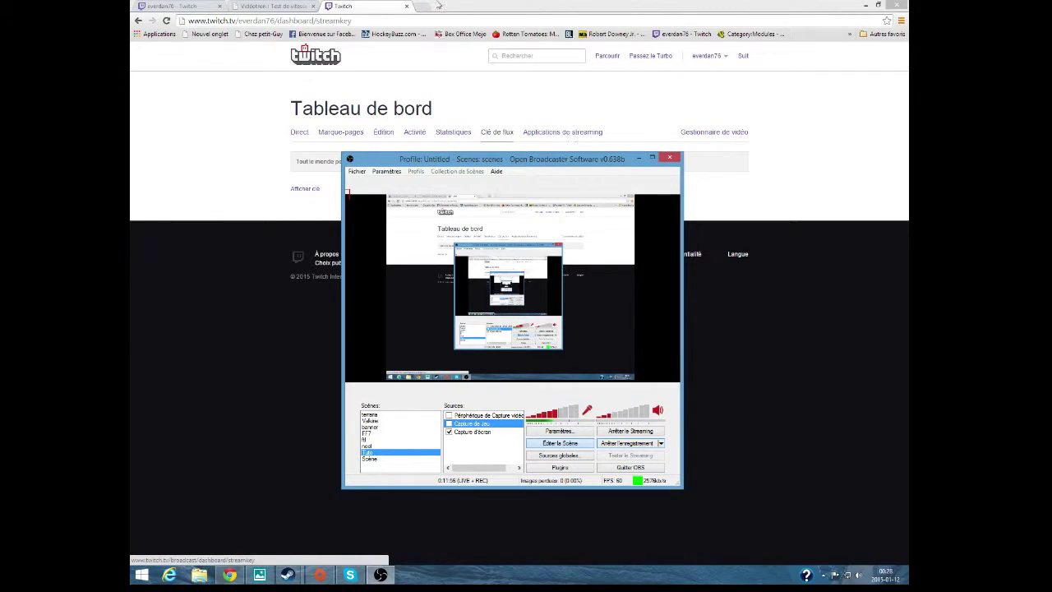
Switch to the live Twitch channel page in Chrome, check the chat's viewer list and close the list.
left_click(174, 8)
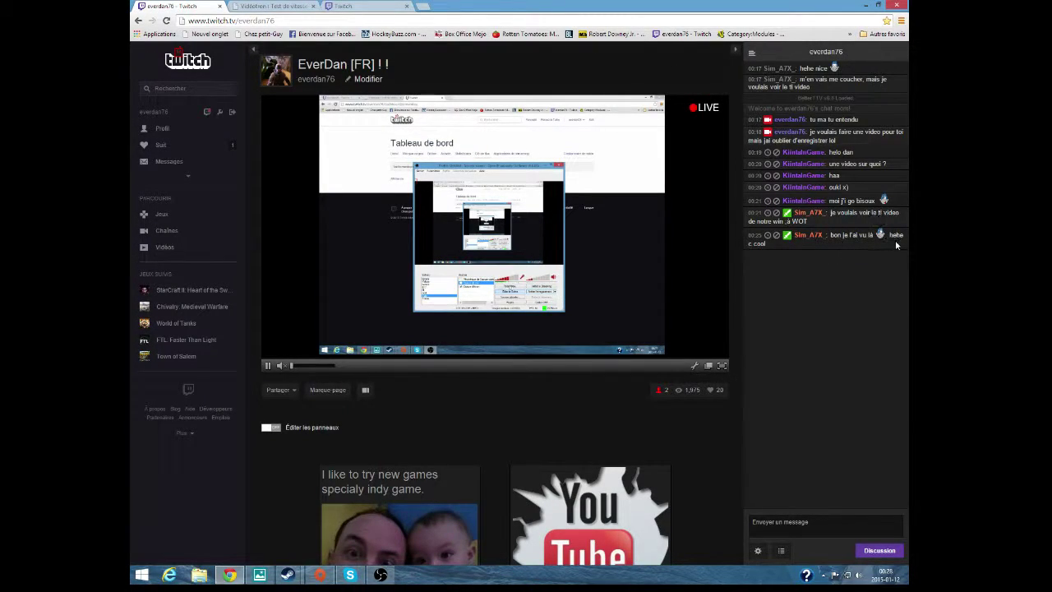
left_click(783, 556)
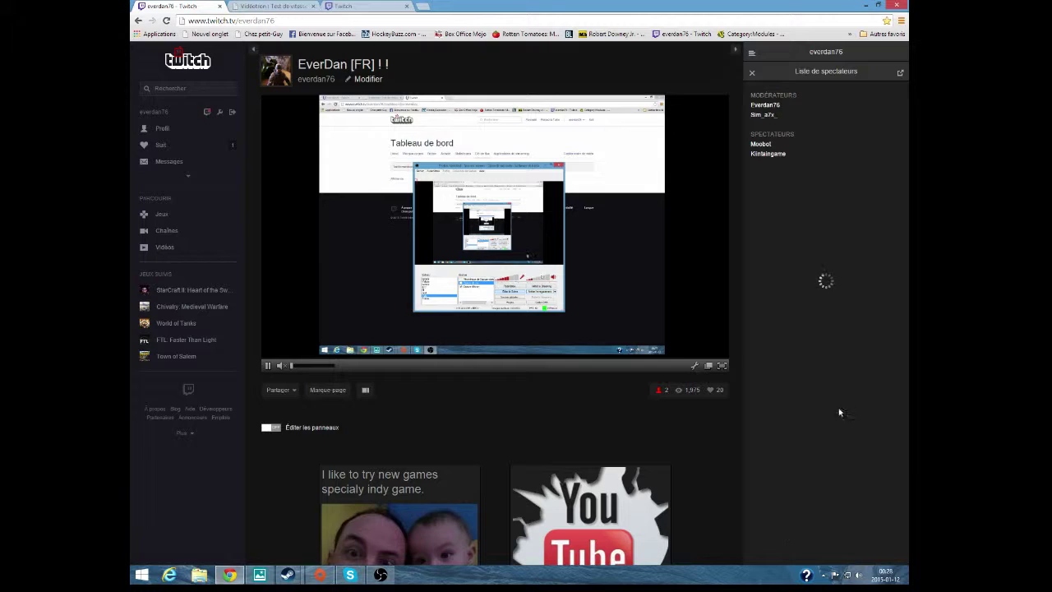
left_click(751, 72)
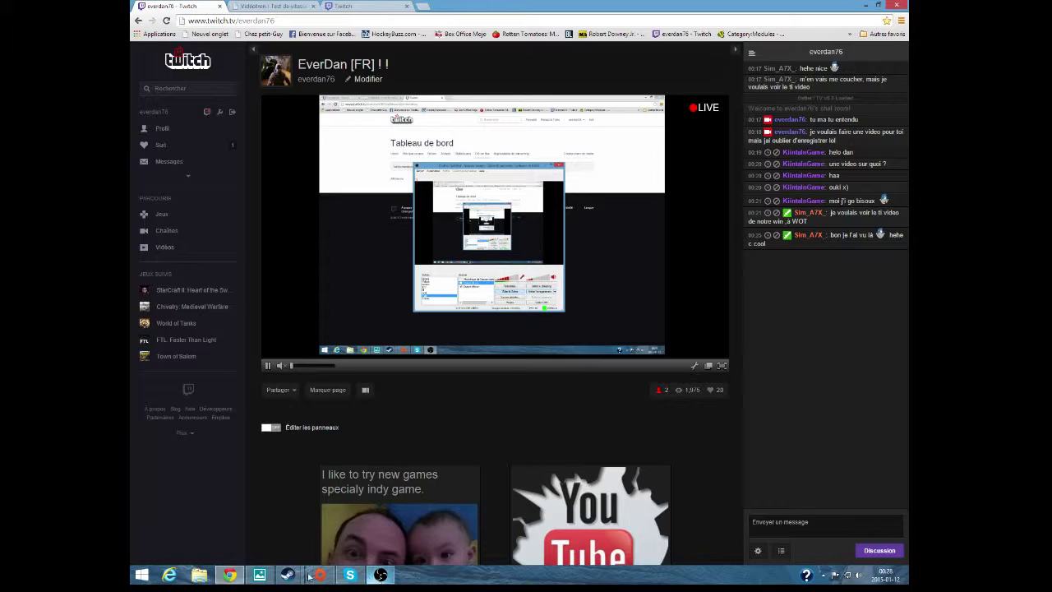
mouse_move(383, 576)
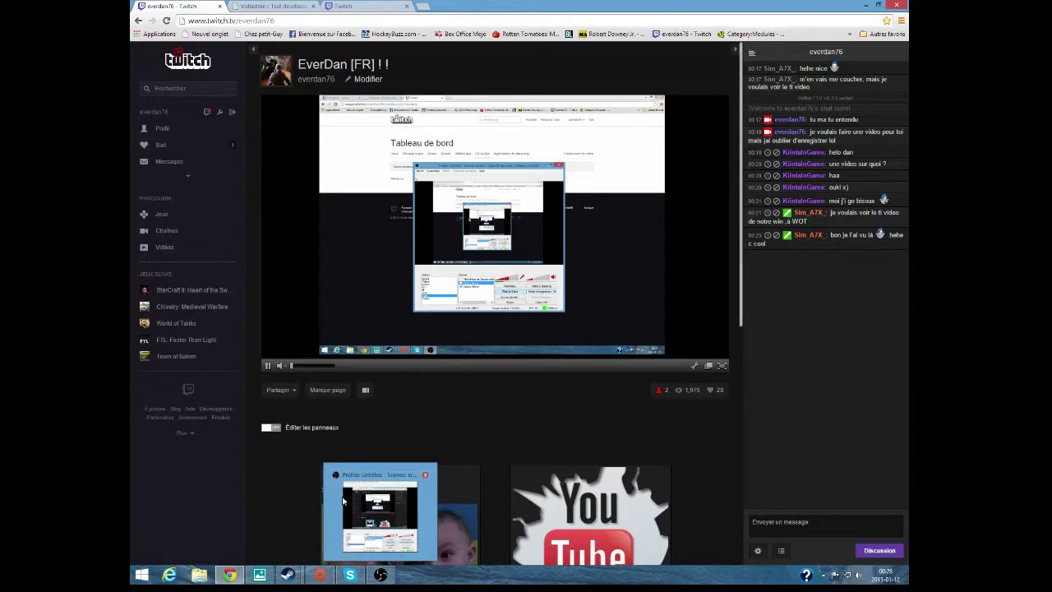
mouse_move(407, 520)
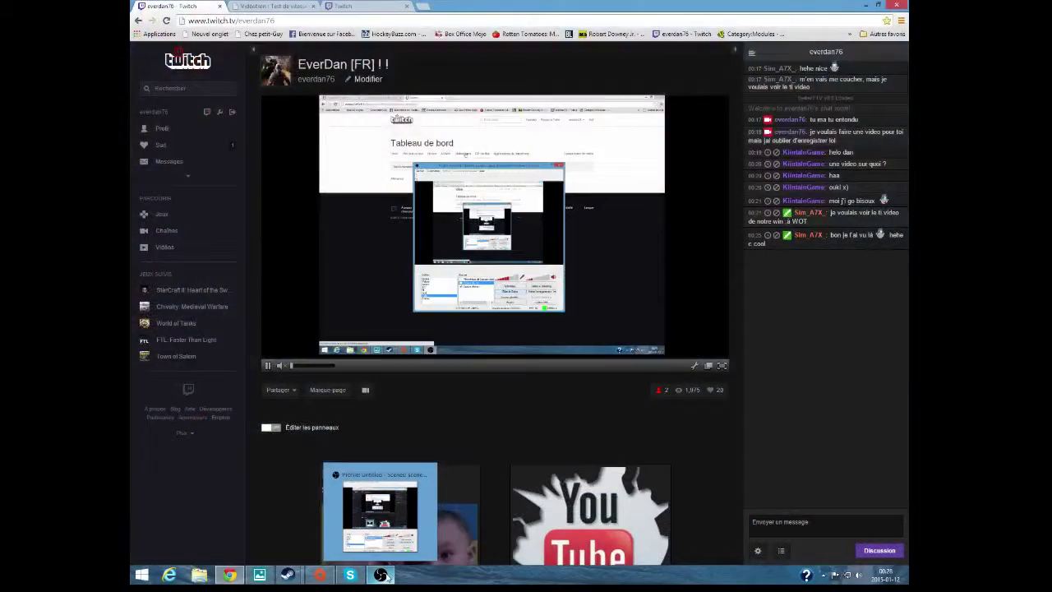